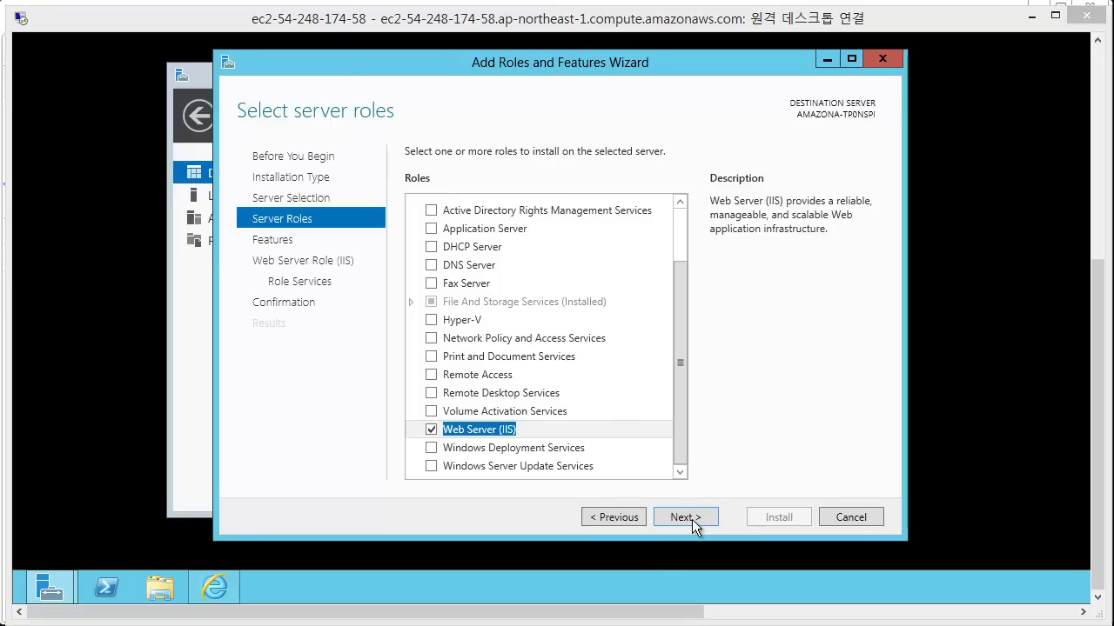
Install the Web Server (IIS) role on the server with the default features and role services, and close the finished wizard.
left_click(691, 520)
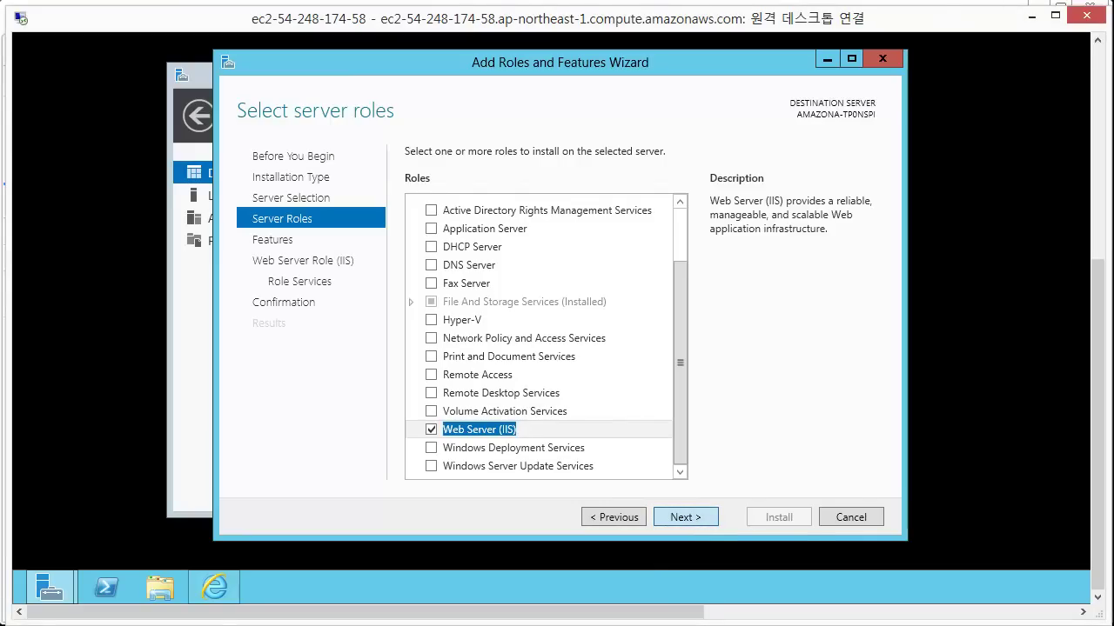
left_click(685, 519)
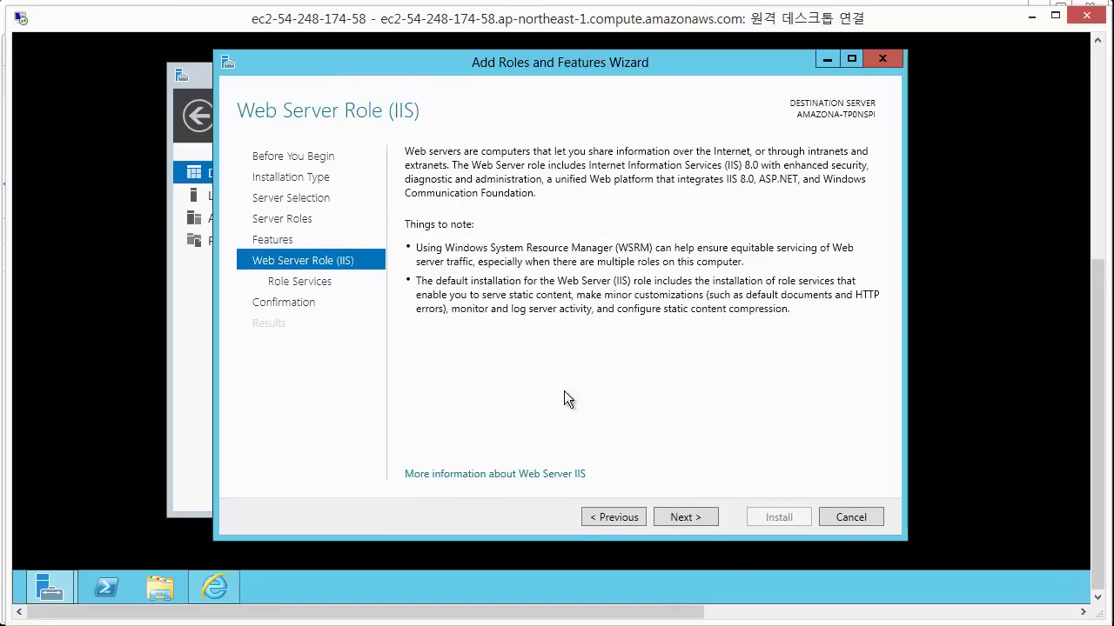
left_click(695, 518)
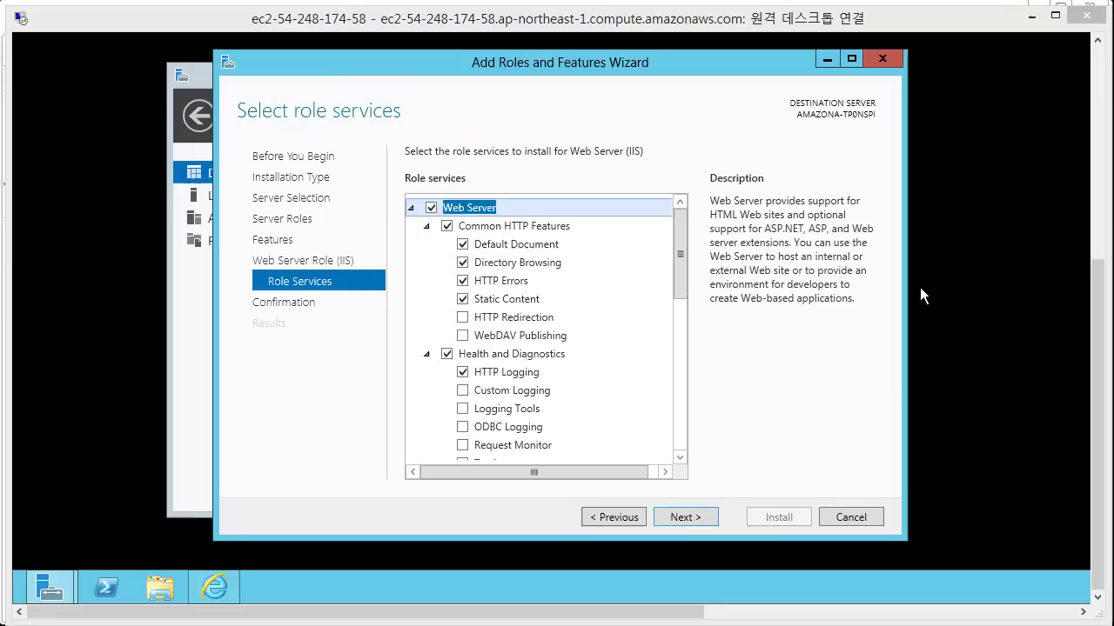
left_click(695, 520)
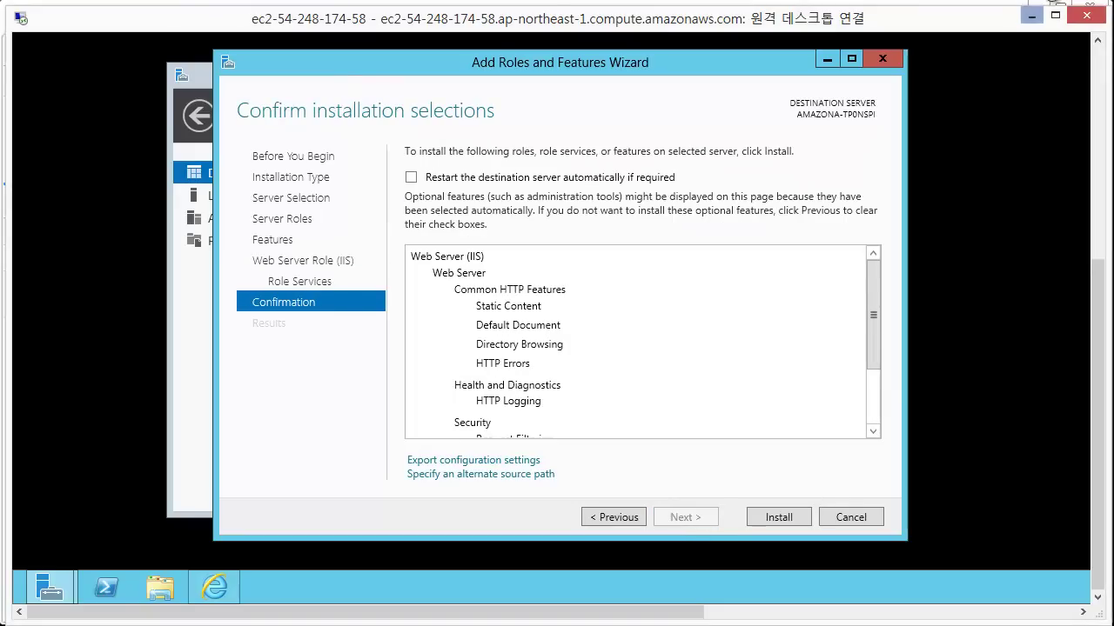
left_click(782, 519)
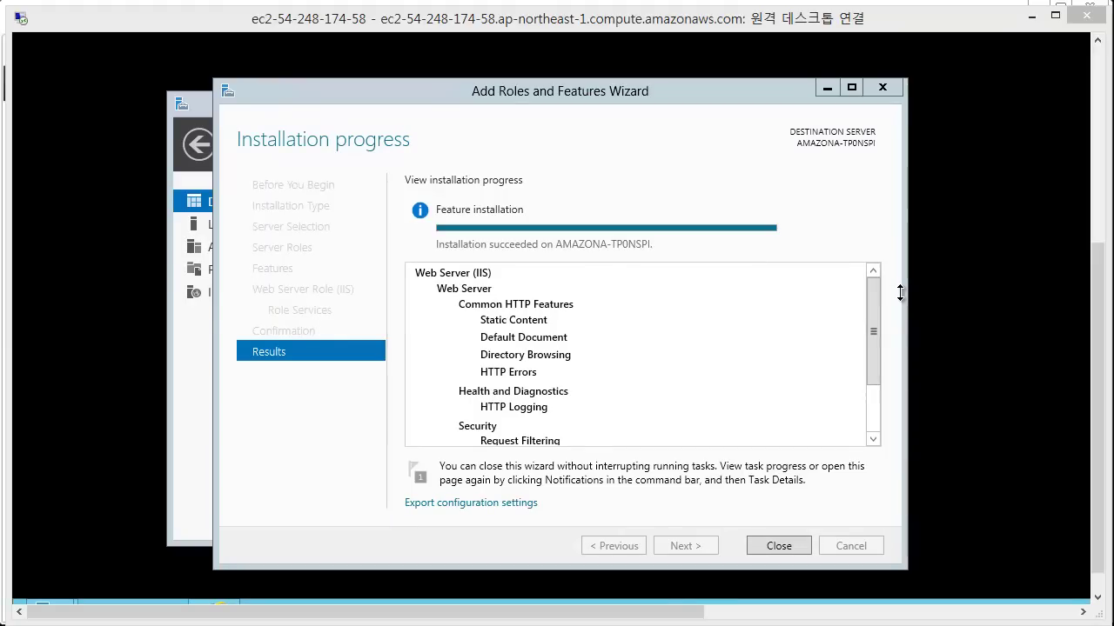
left_click(779, 546)
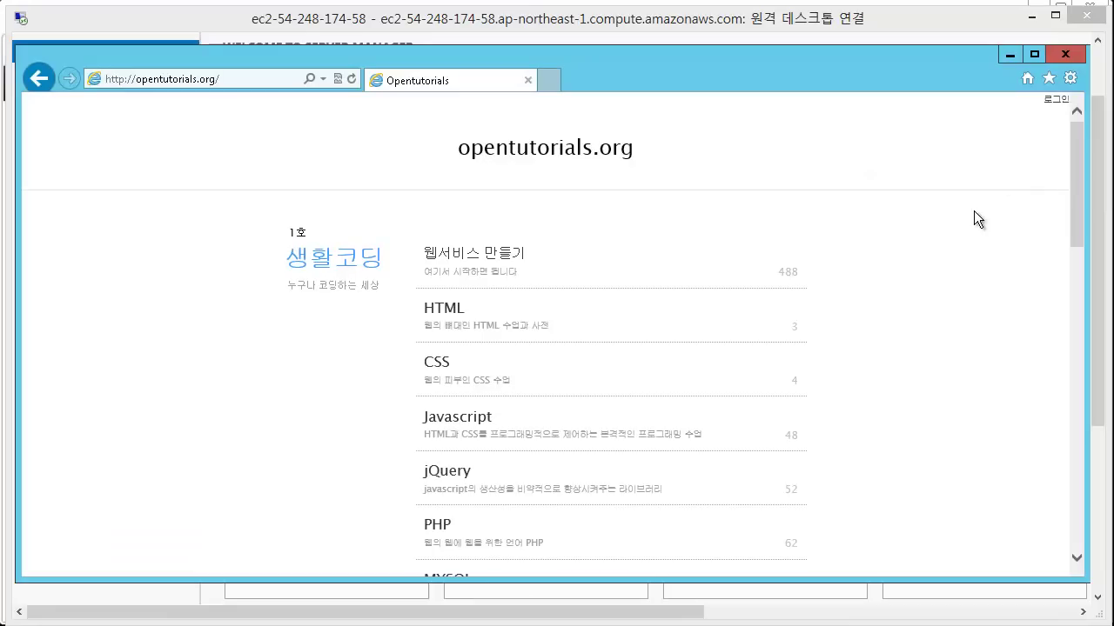
Load localhost in the remote server's Internet Explorer and dismiss the intranet settings notice.
left_click(261, 82)
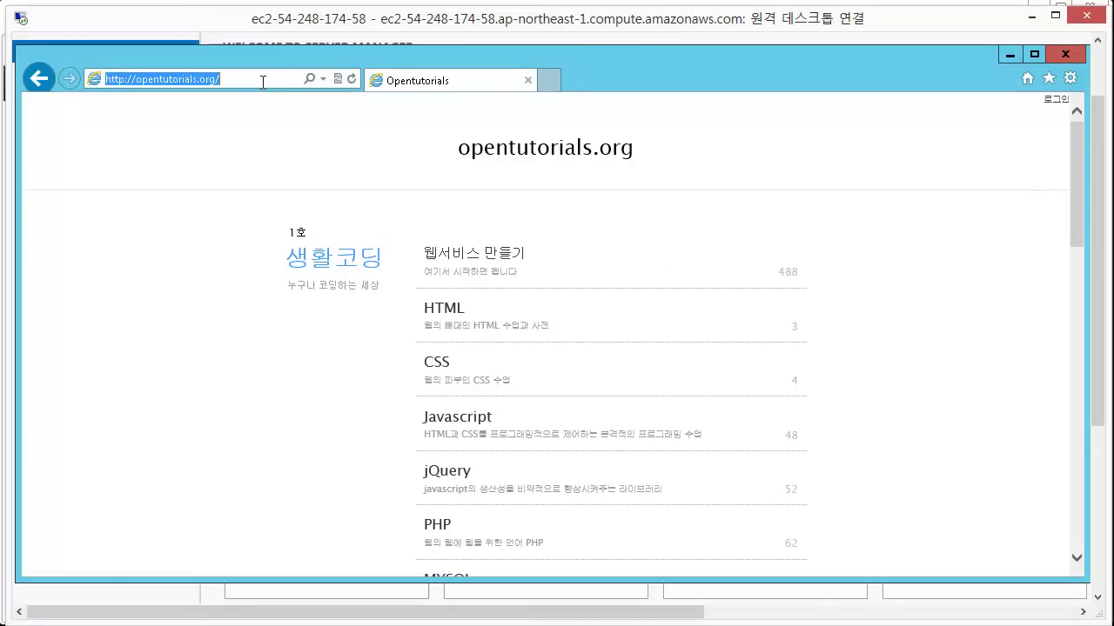
type("l")
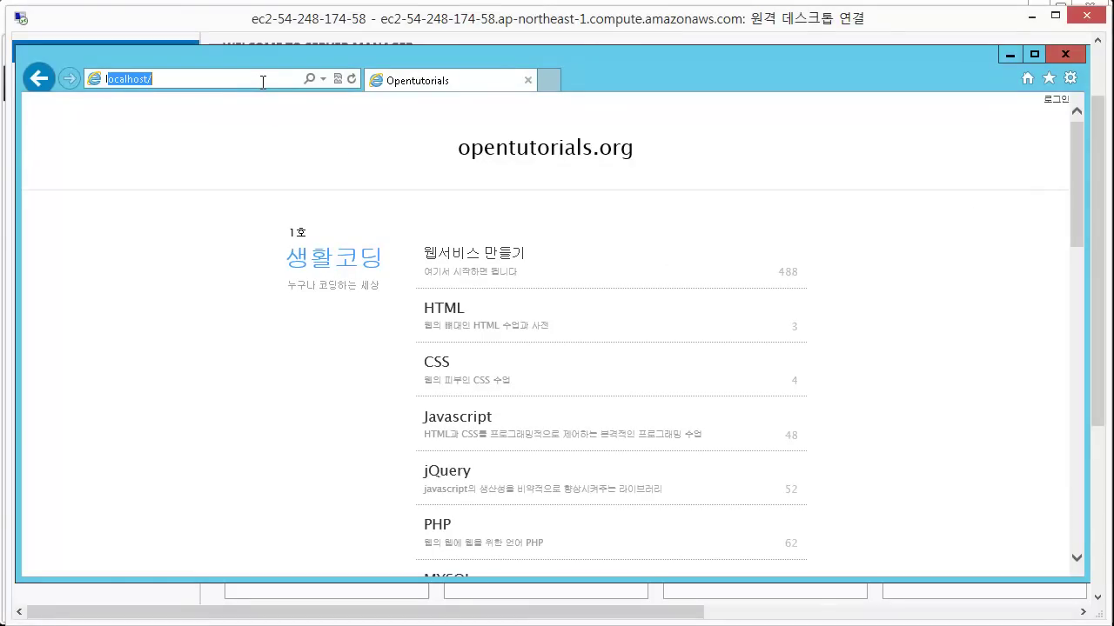
type("ocalho")
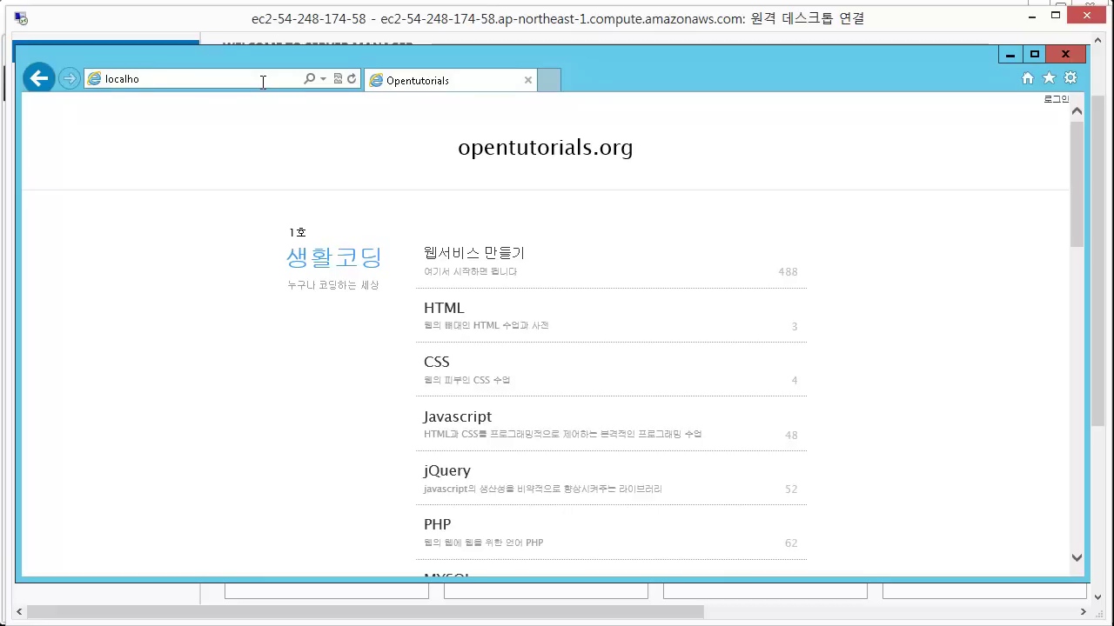
type("st")
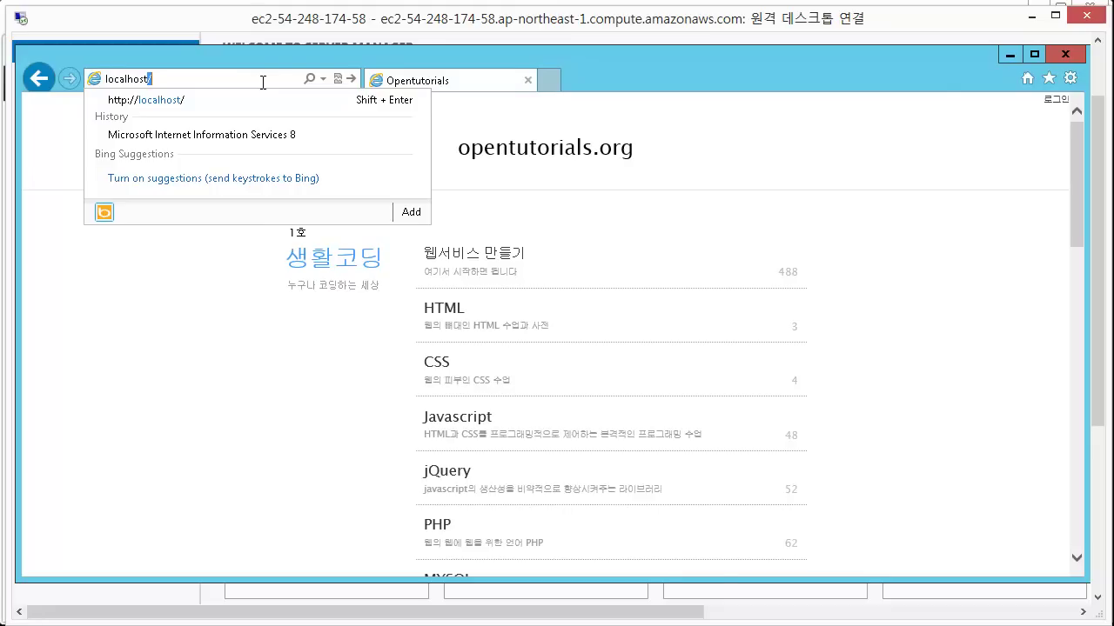
key("Return")
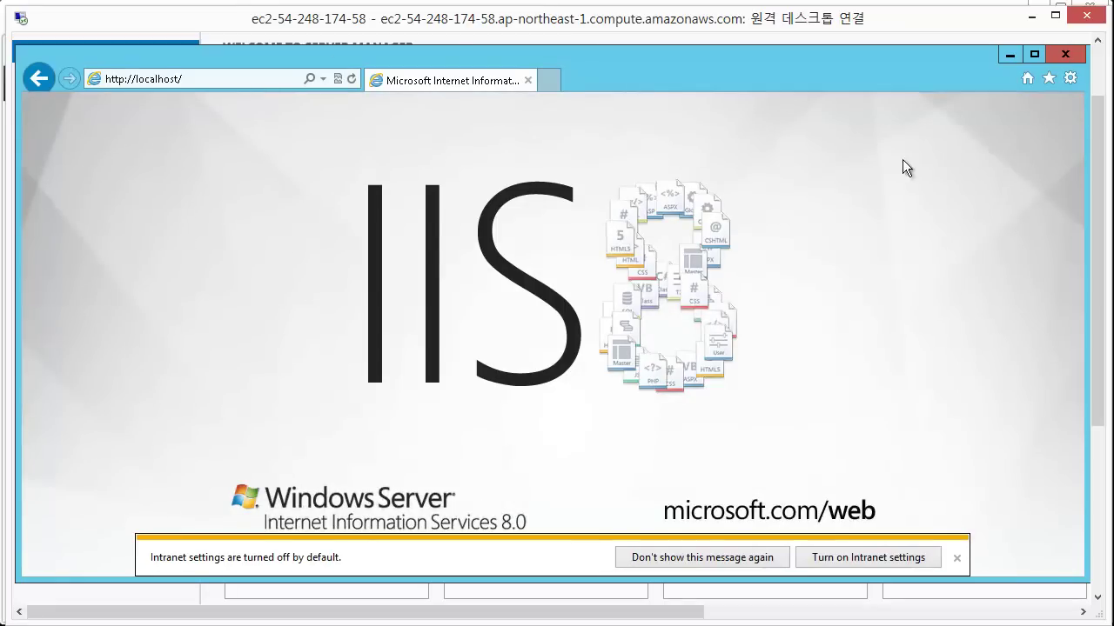
left_click(957, 558)
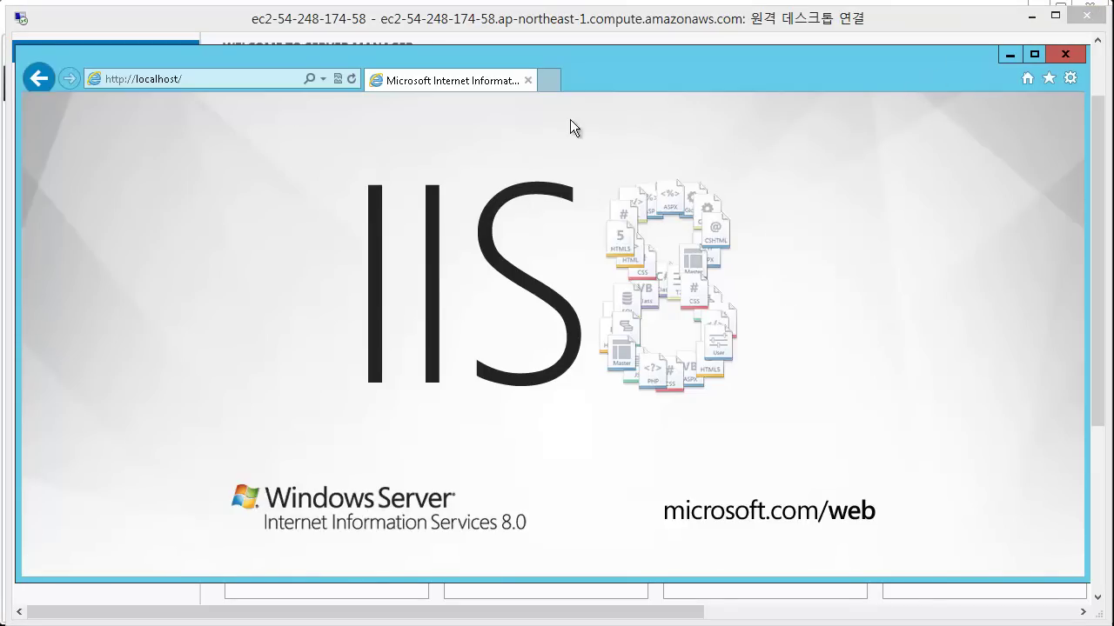
left_click(188, 74)
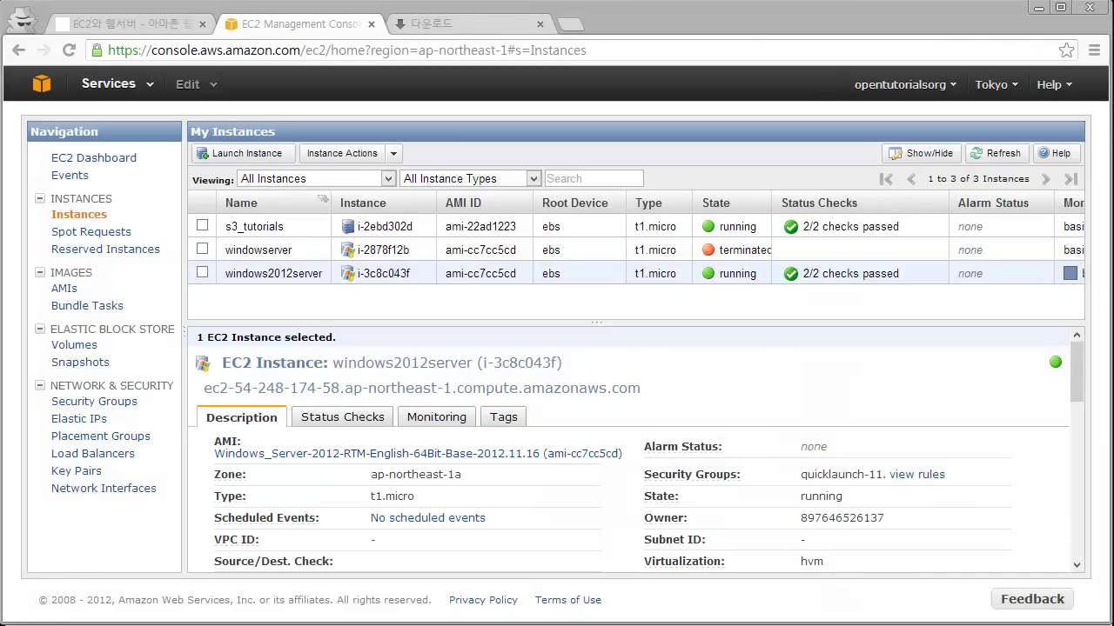
Open the connection details of the windows2012server instance in the EC2 console and copy its Public DNS.
right_click(557, 280)
left_click(685, 168)
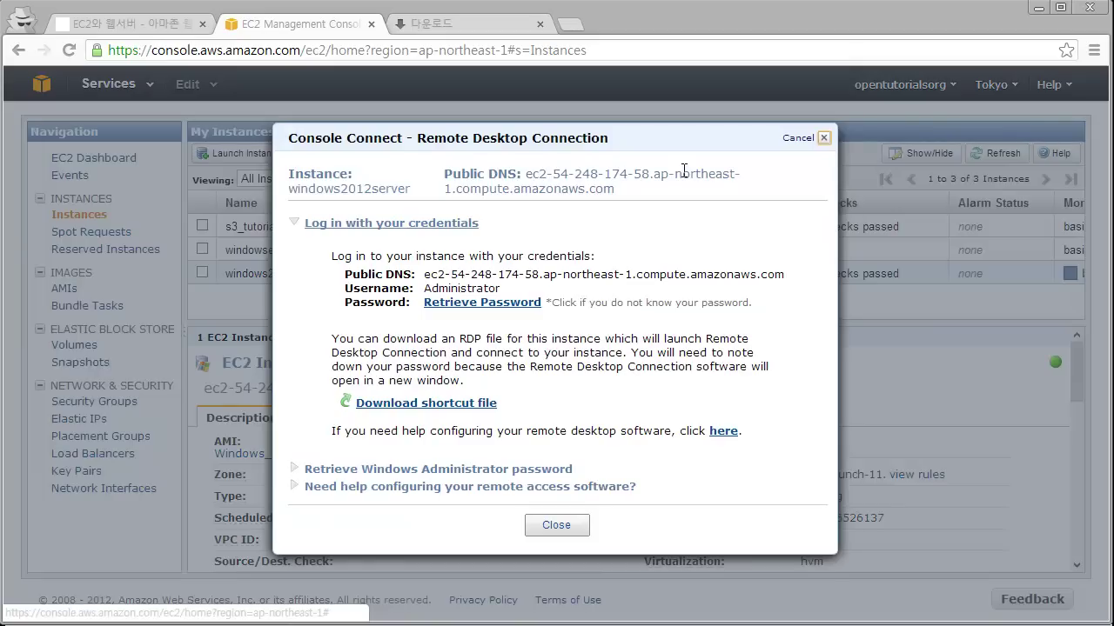
left_click_drag(525, 174, 630, 188)
key("ctrl+c")
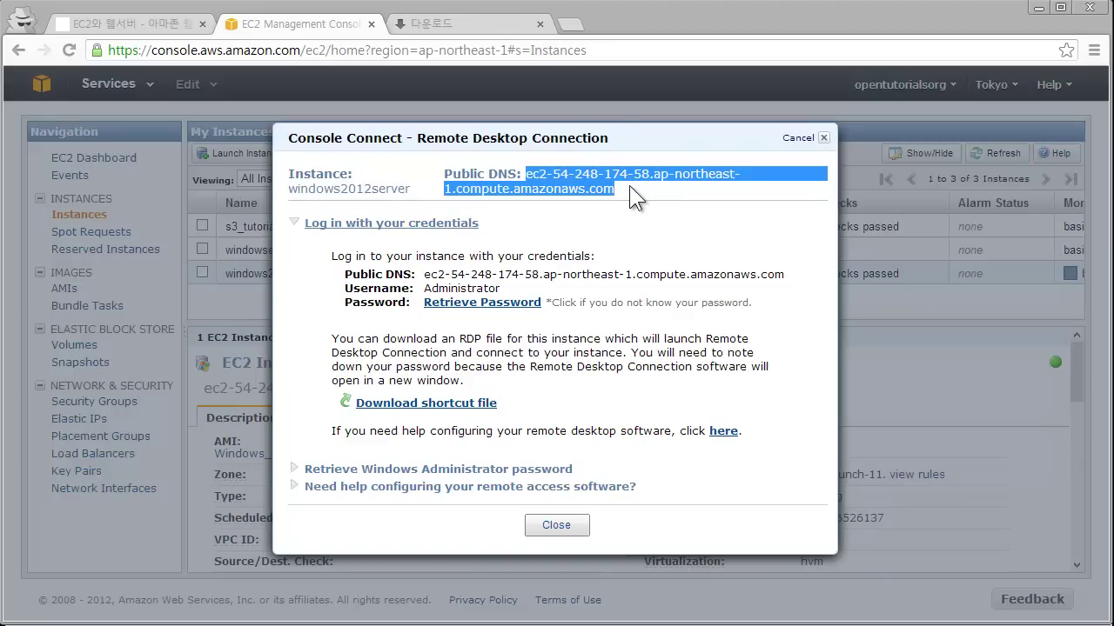
Load the copied Public DNS address in the browser tab showing the downloads list.
left_click(493, 26)
left_click(513, 52)
key("ctrl+a")
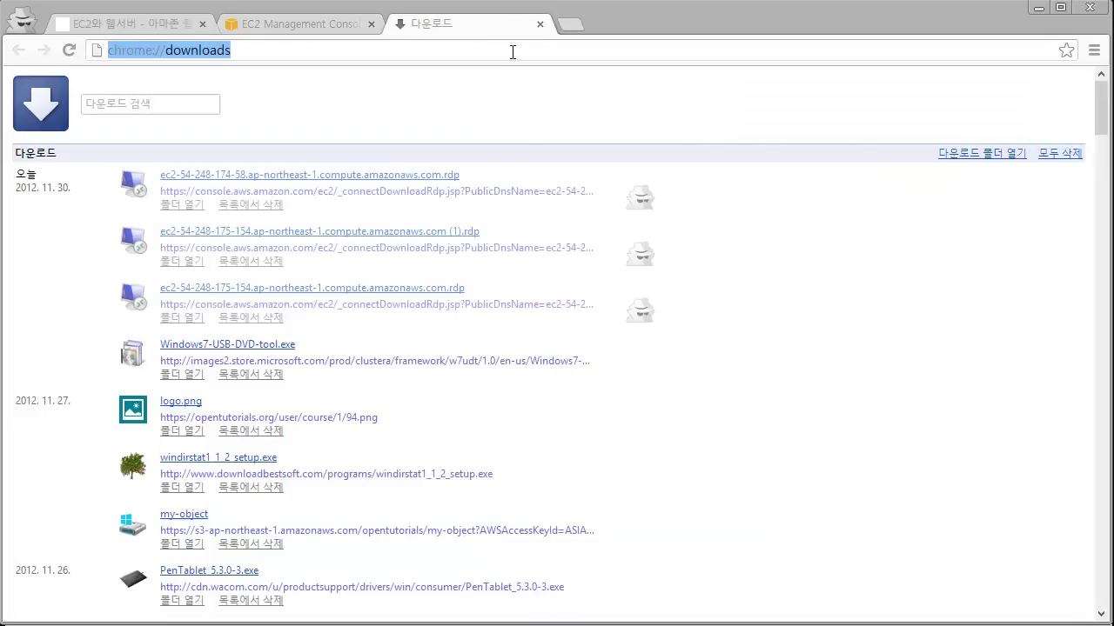
key("ctrl+v")
key("Return")
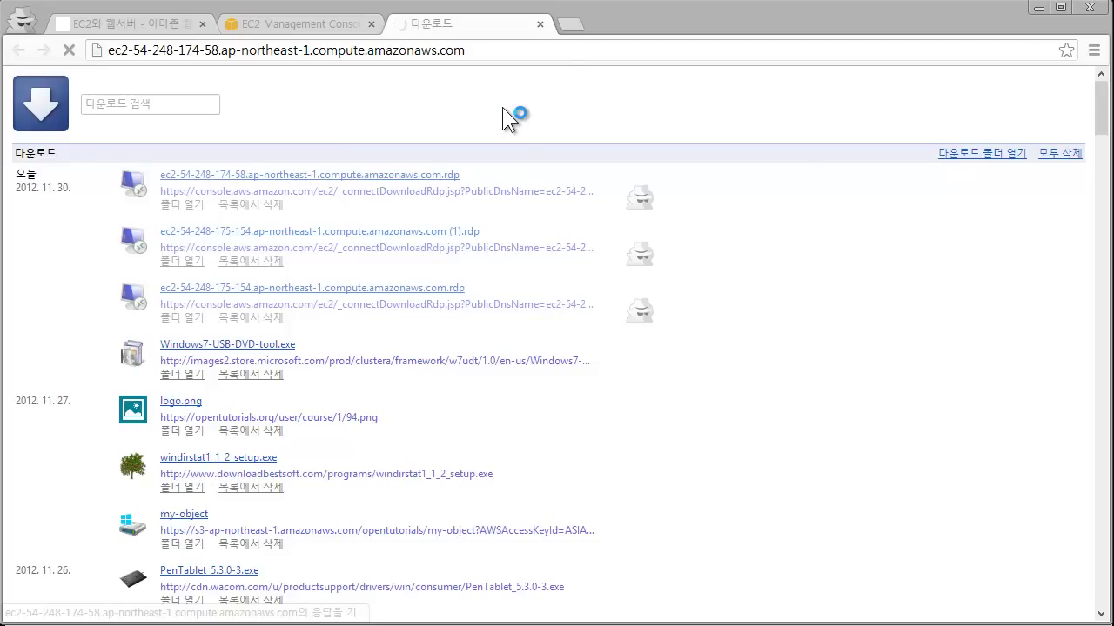
scroll(507, 113, "down", 5)
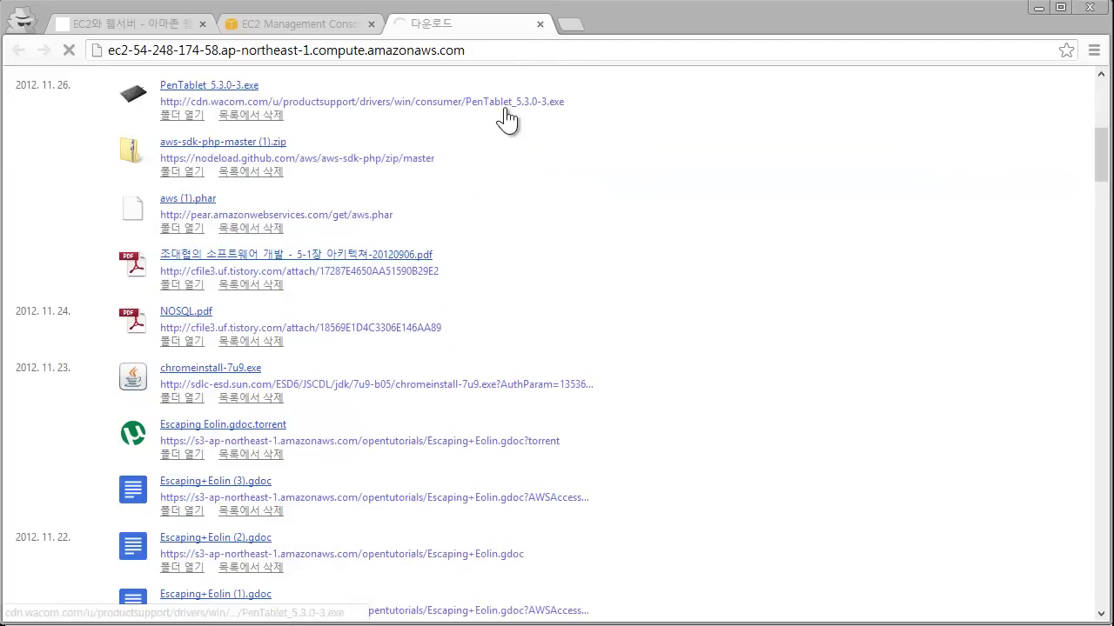
scroll(661, 388, "up", 5)
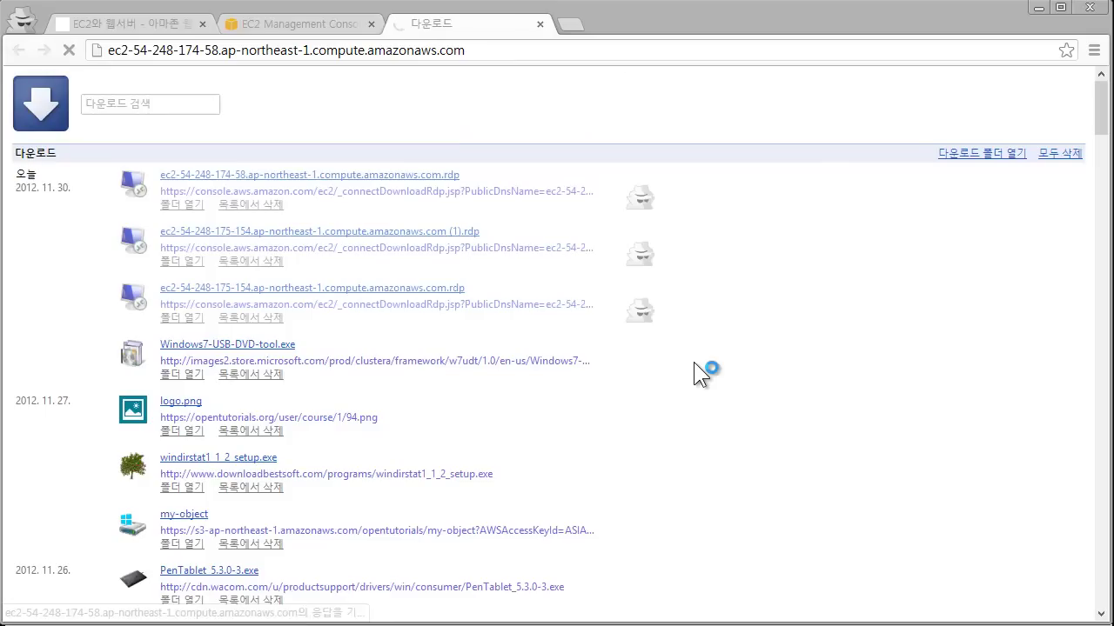
Return to the EC2 console, close the connection details and select the windows2012server instance in an enlarged instance list.
left_click(295, 23)
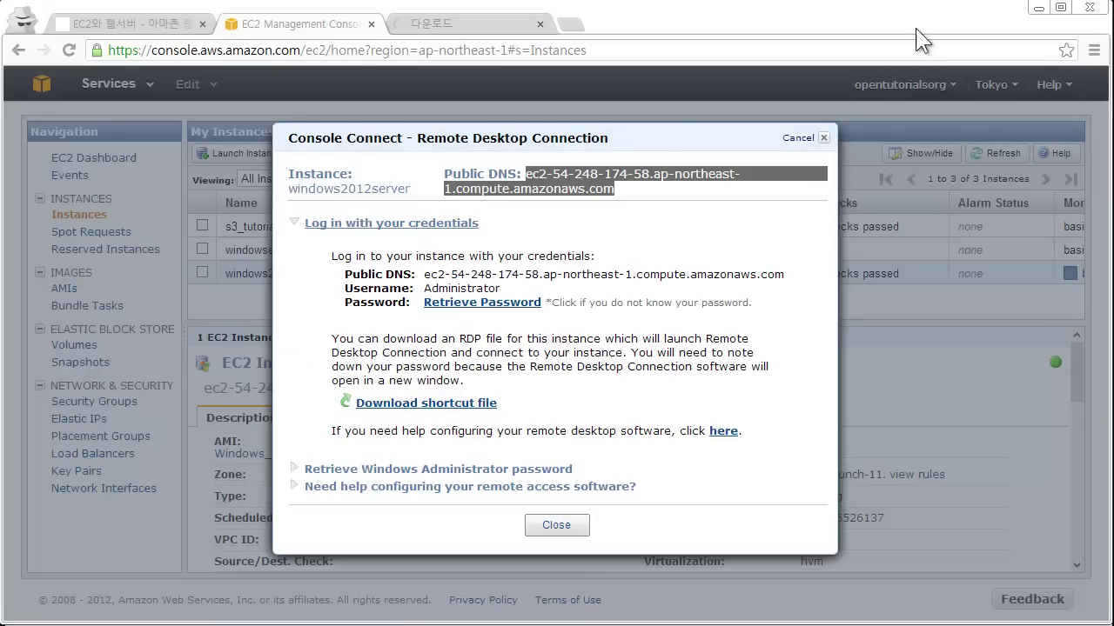
left_click(561, 222)
left_click(564, 224)
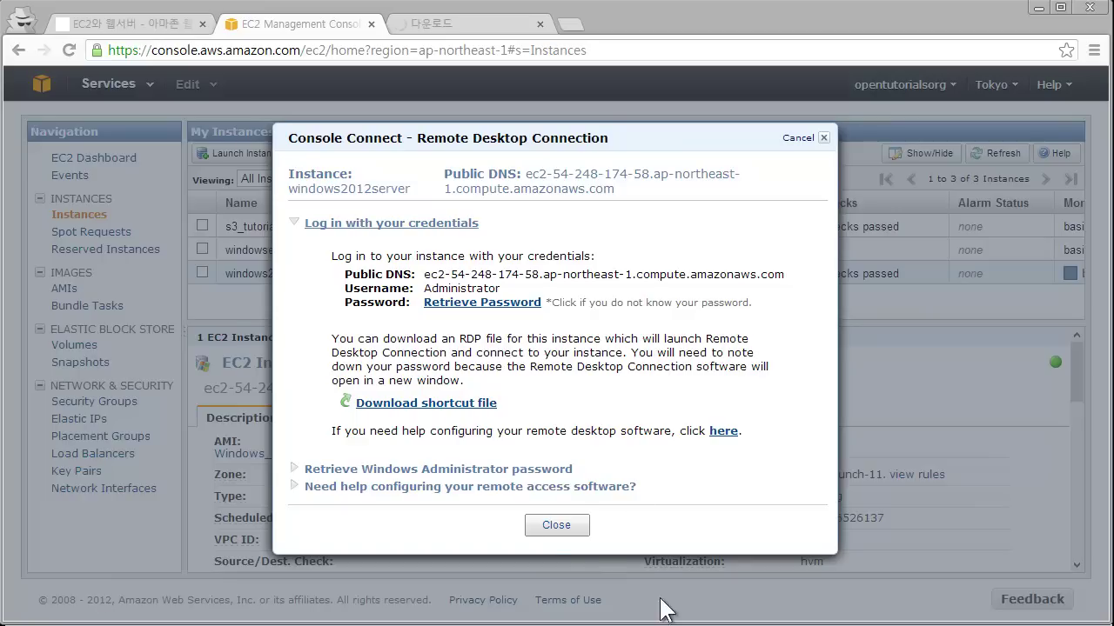
left_click(556, 527)
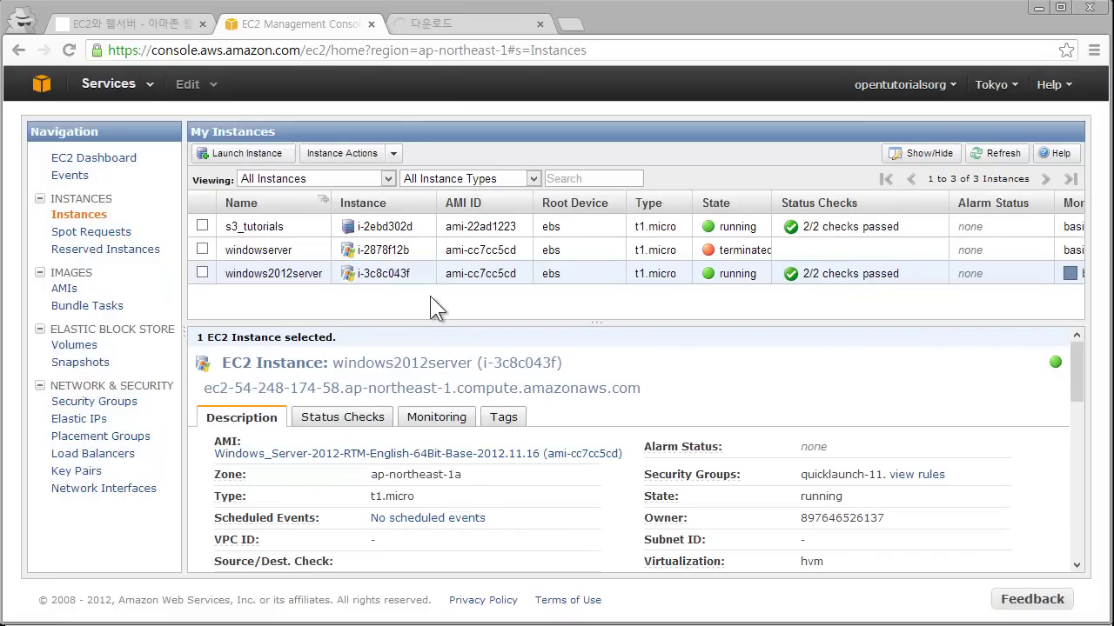
left_click(504, 277)
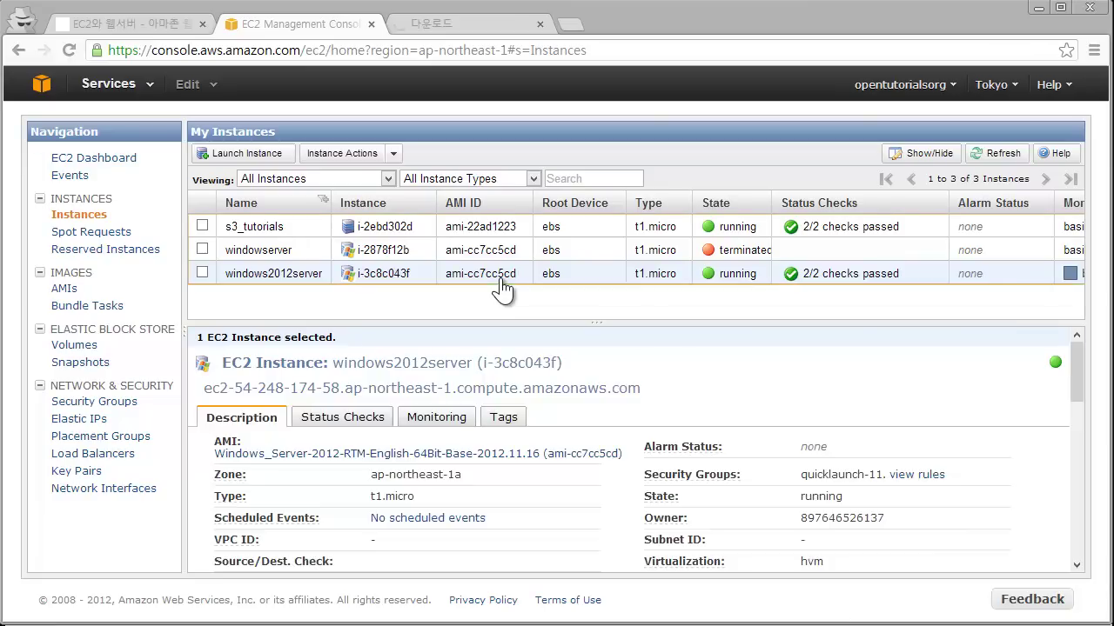
left_click_drag(497, 322, 453, 330)
scroll(452, 257, "down", 1)
left_click(439, 274)
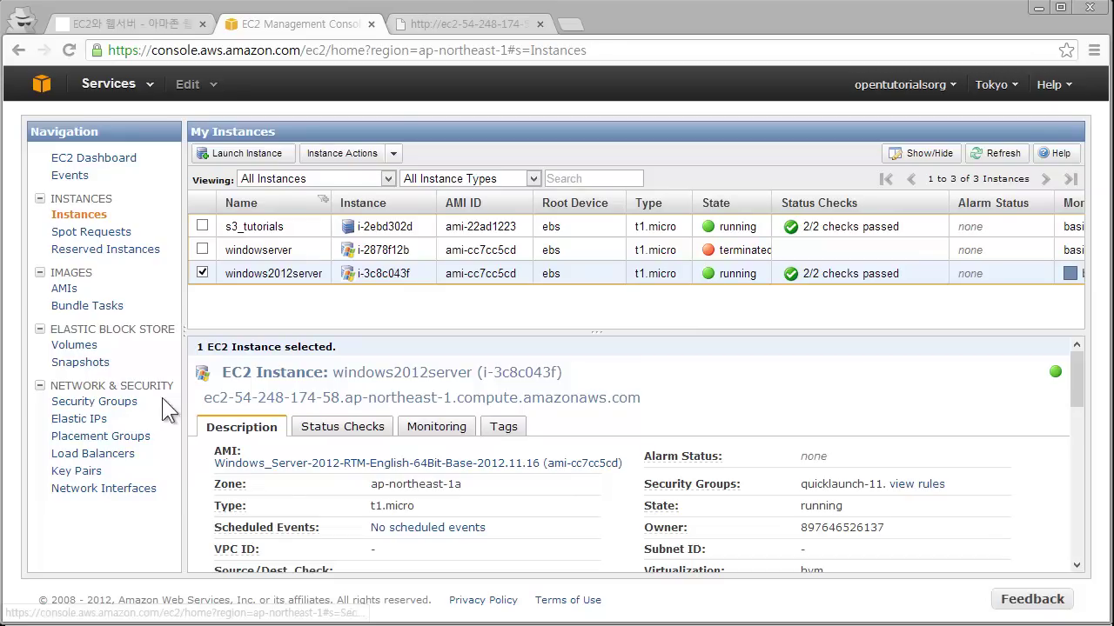
Select the quicklaunch-11 security group and display its inbound rules in an enlarged details area.
left_click(90, 403)
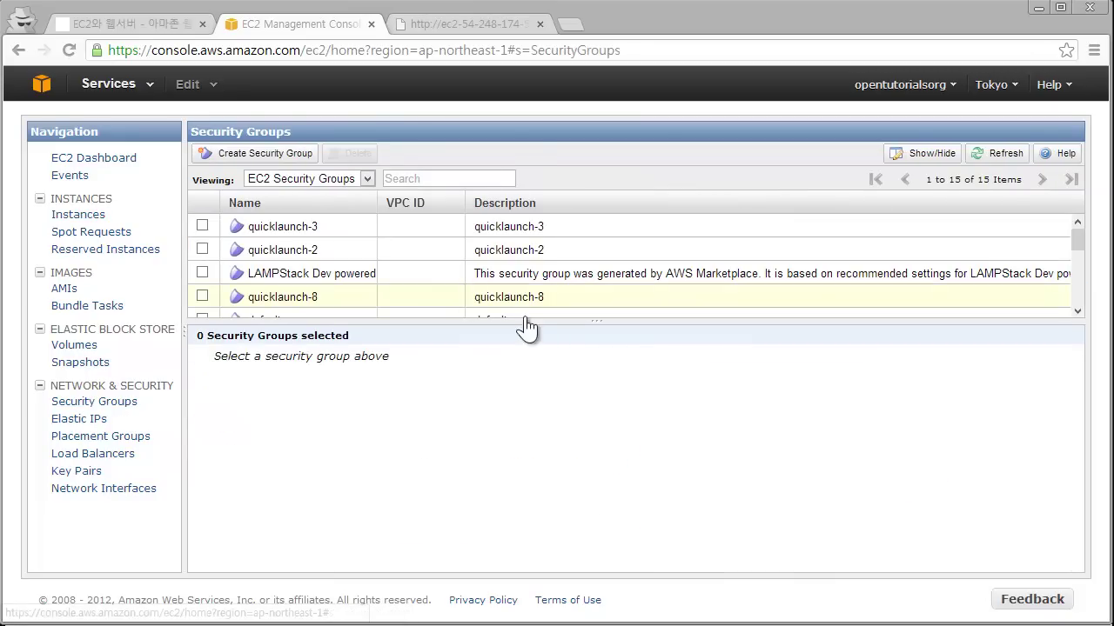
left_click_drag(529, 421, 531, 422)
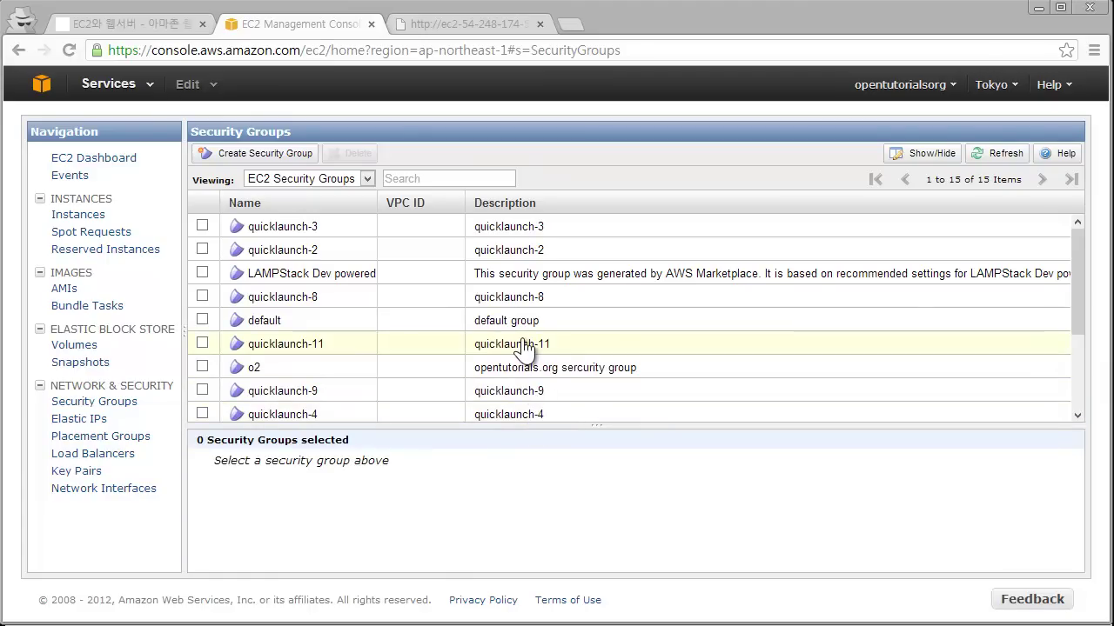
left_click(309, 353)
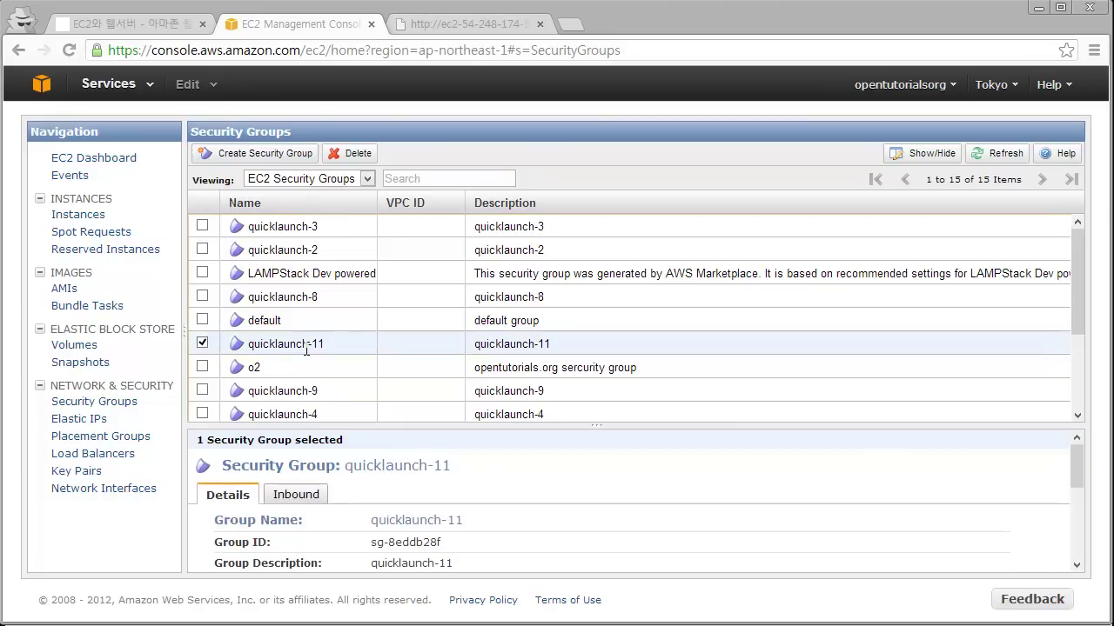
left_click_drag(412, 426, 410, 275)
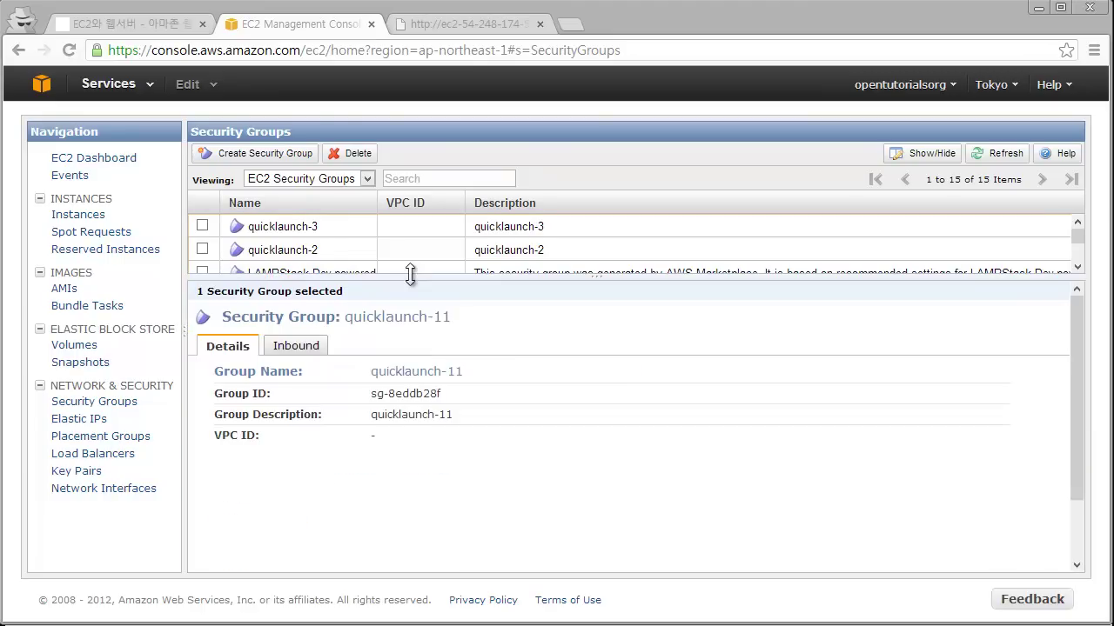
left_click(295, 358)
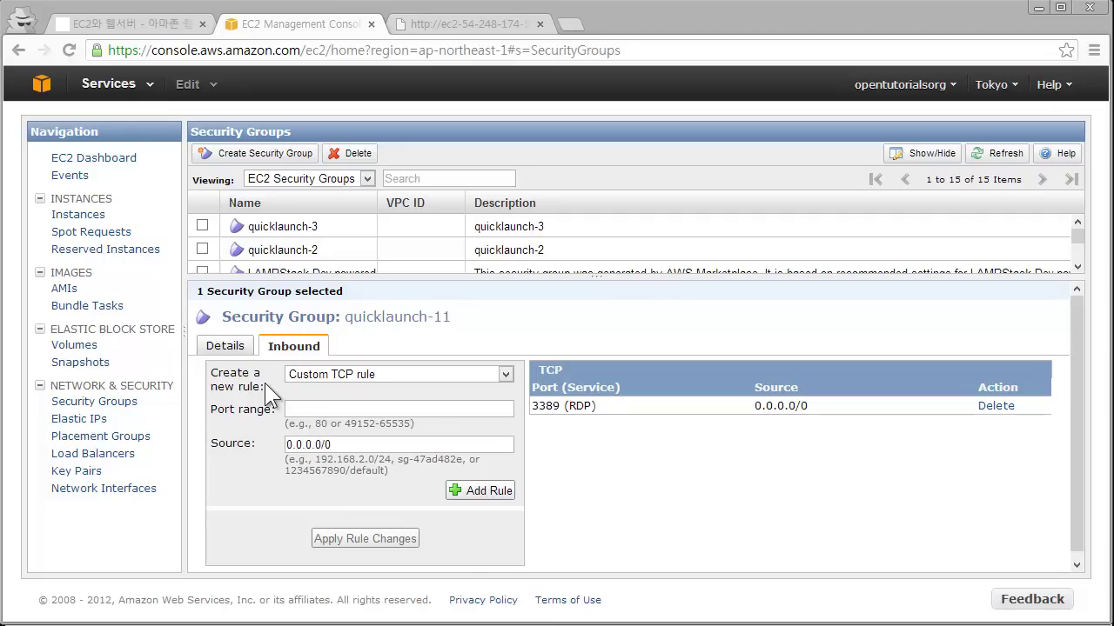
Add an HTTP inbound rule with source 0.0.0.0/0 to the quicklaunch-11 security group and apply the rule changes.
left_click(345, 375)
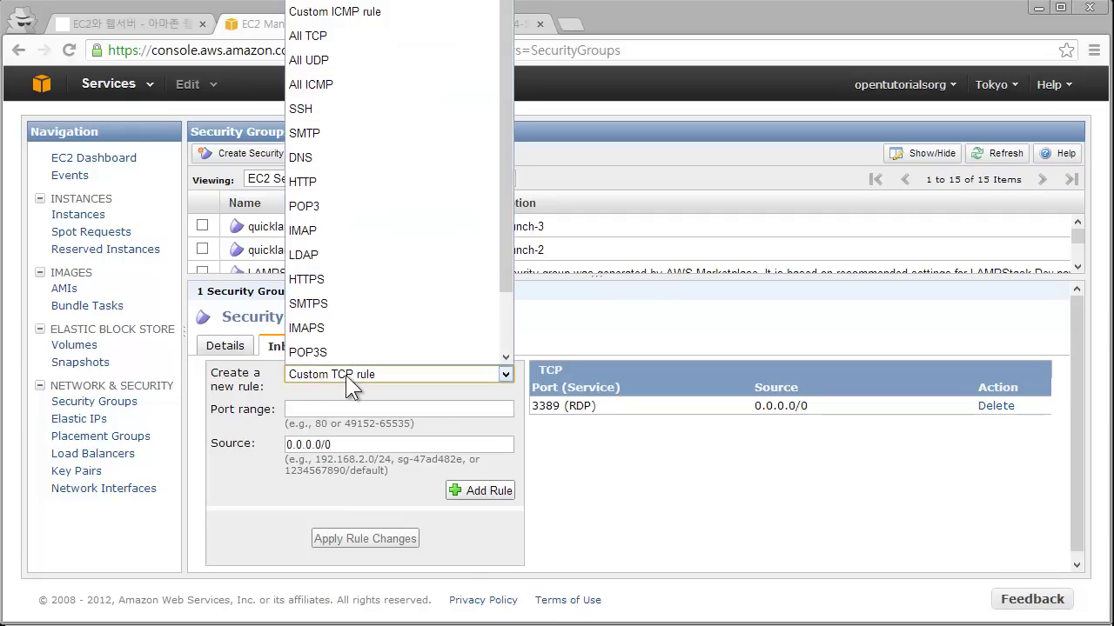
left_click(412, 181)
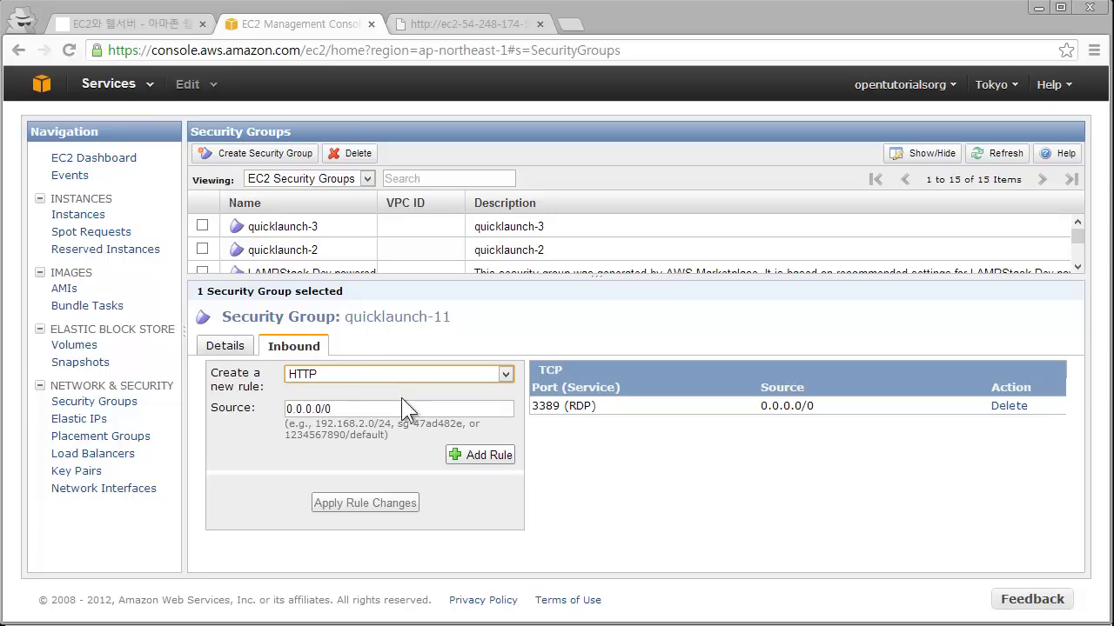
left_click(367, 410)
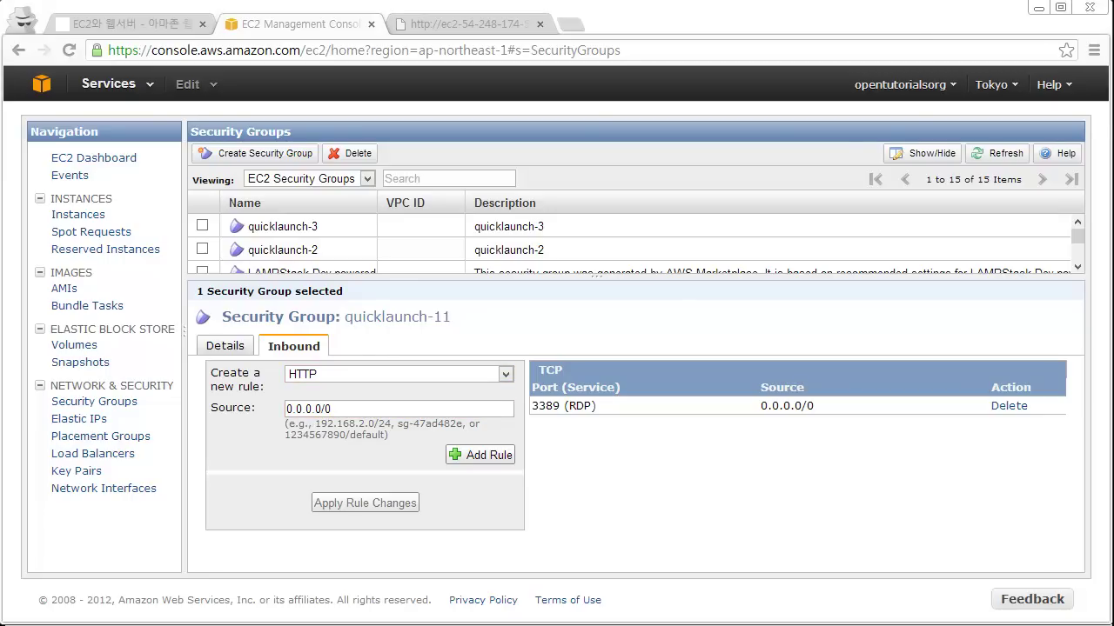
left_click(387, 412)
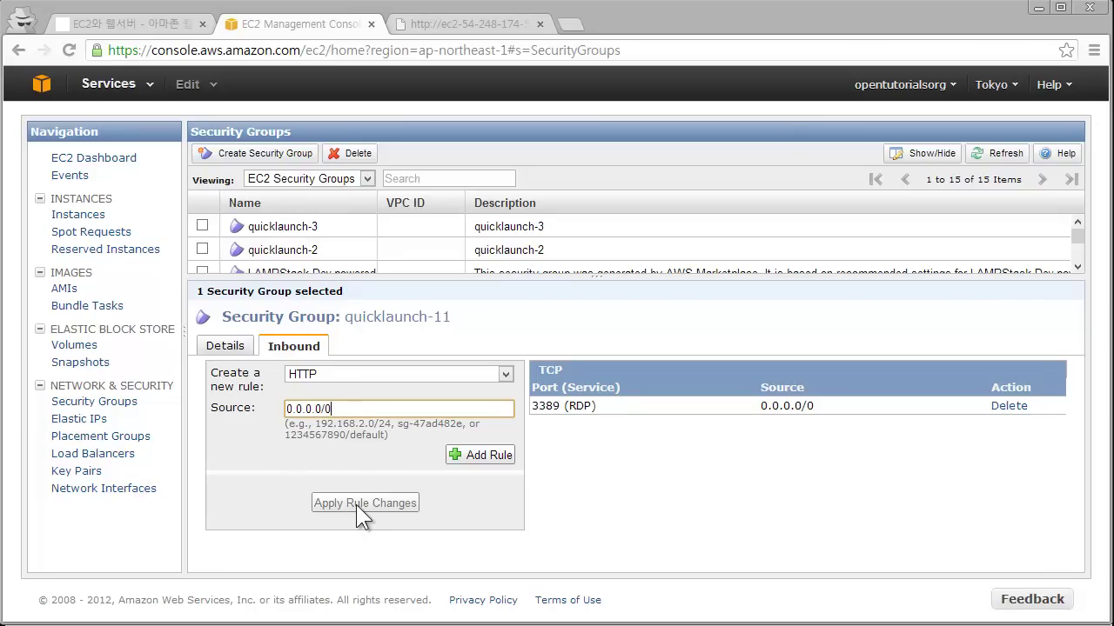
left_click(492, 459)
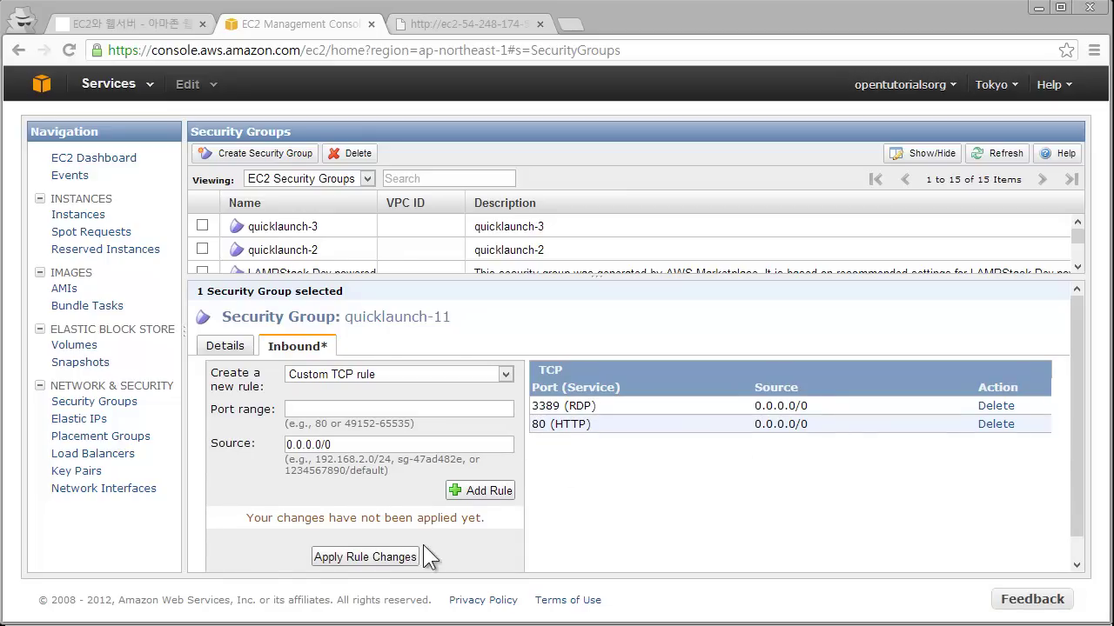
left_click(376, 558)
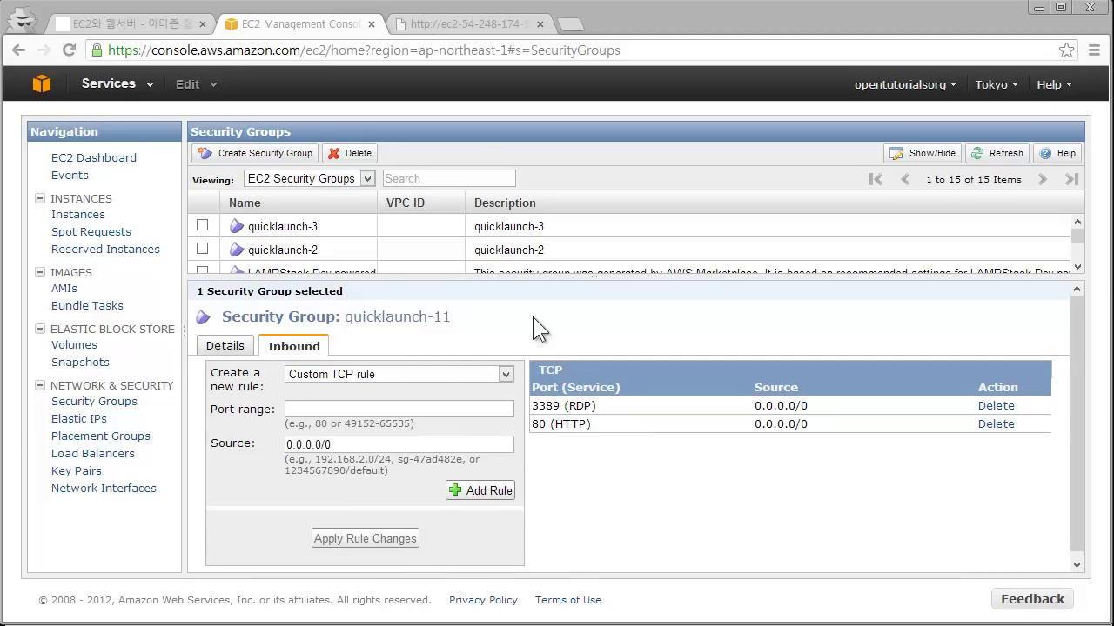
Load the instance's Public DNS address again in its browser tab to check external access to the web server.
left_click(506, 26)
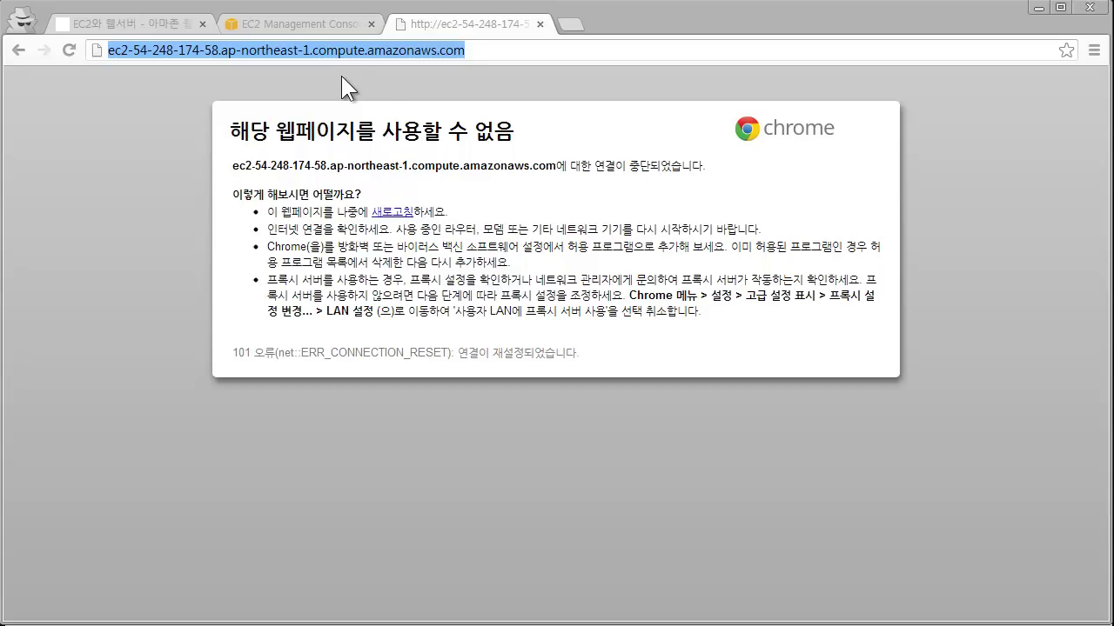
key("End")
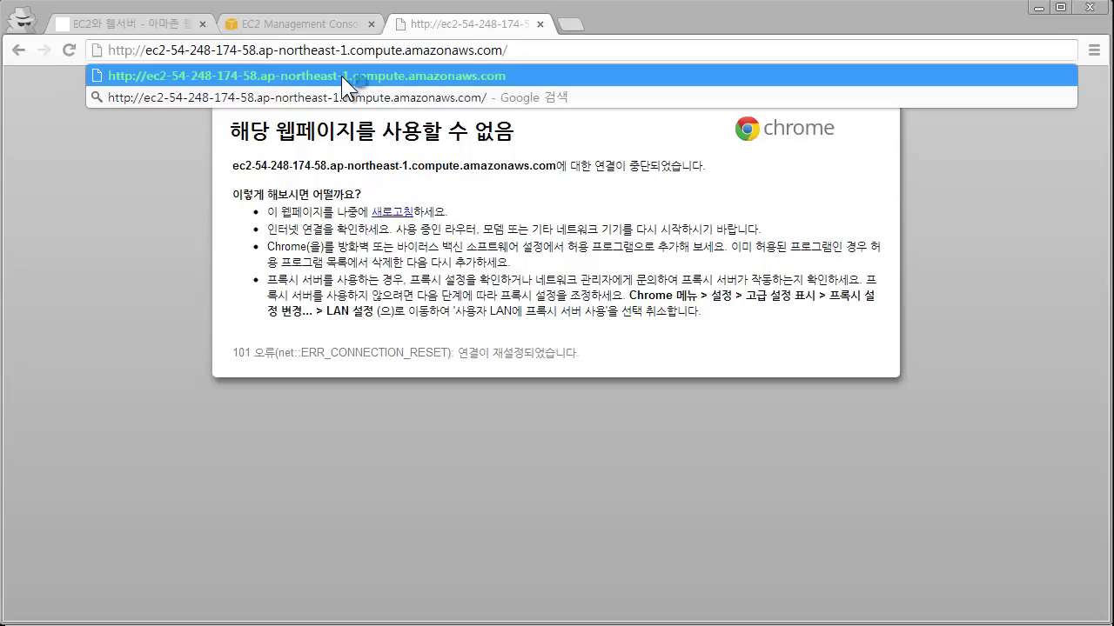
key("Return")
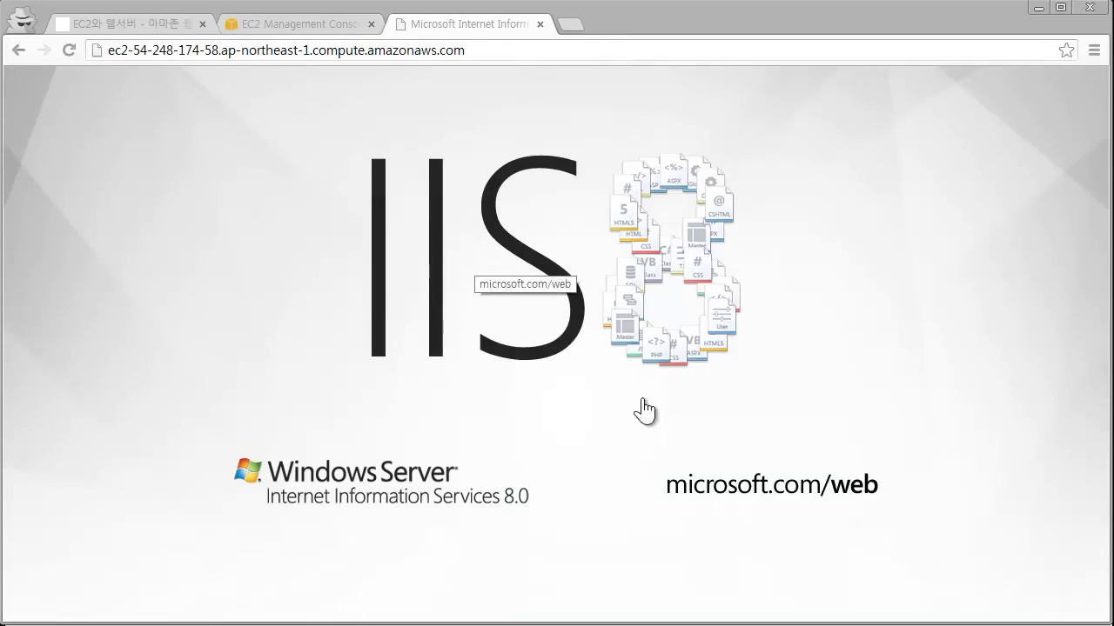